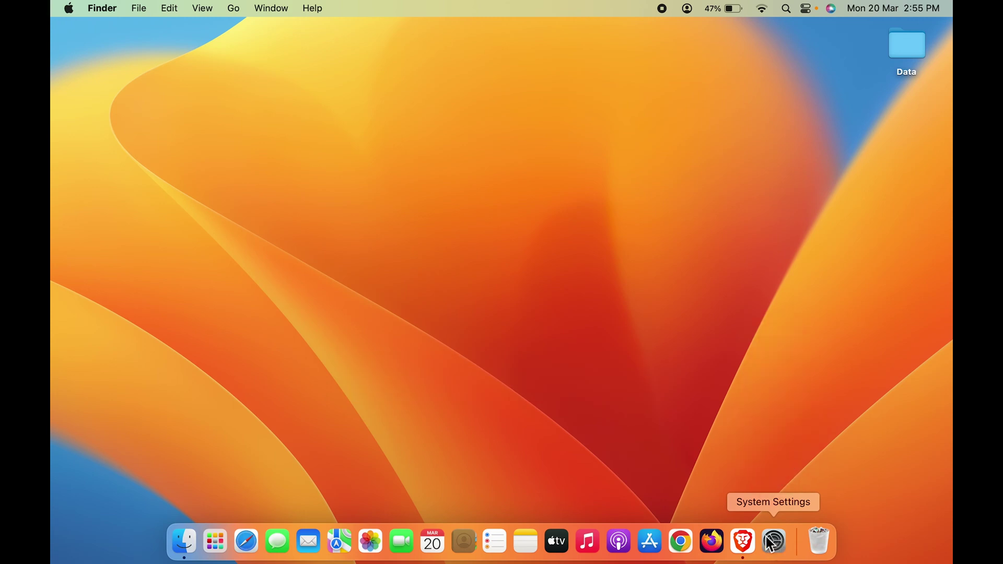
Step: Open the Apple menu in the menu bar
left_click(69, 10)
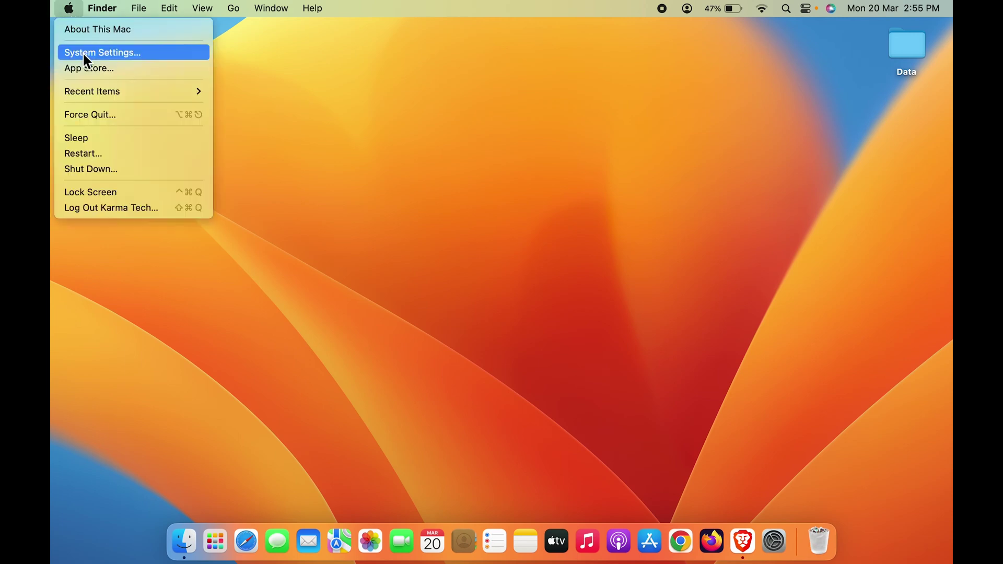
Step: Launch System Settings from the Apple menu and go to the Lock Screen page
left_click(148, 54)
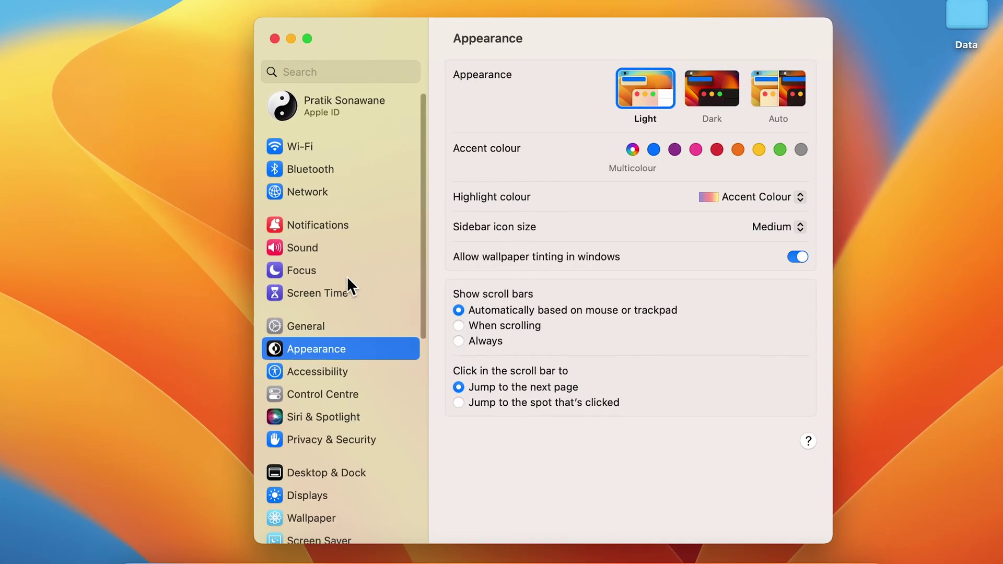
scroll(348, 276, "down", 5)
scroll(348, 276, "down", 2)
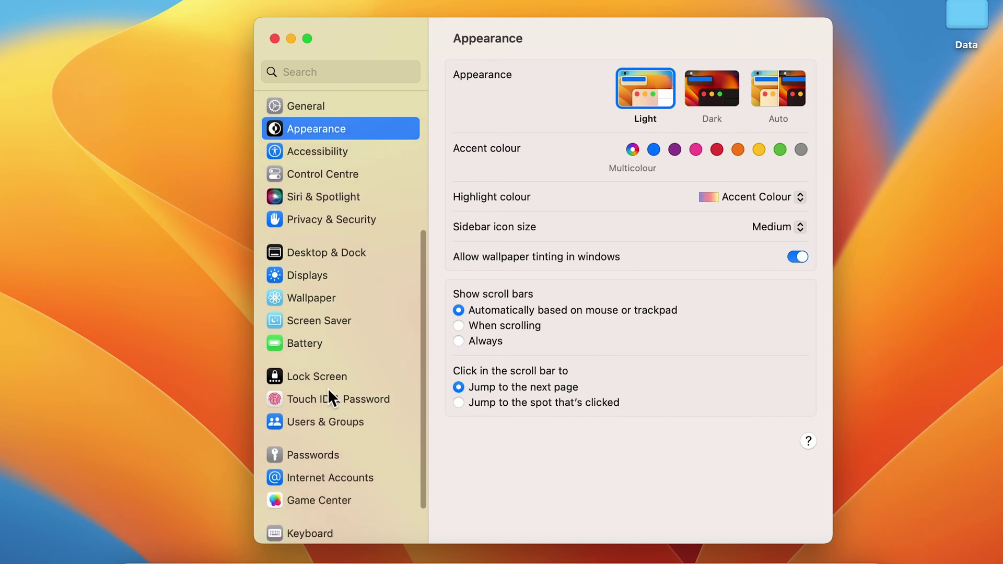
left_click(348, 378)
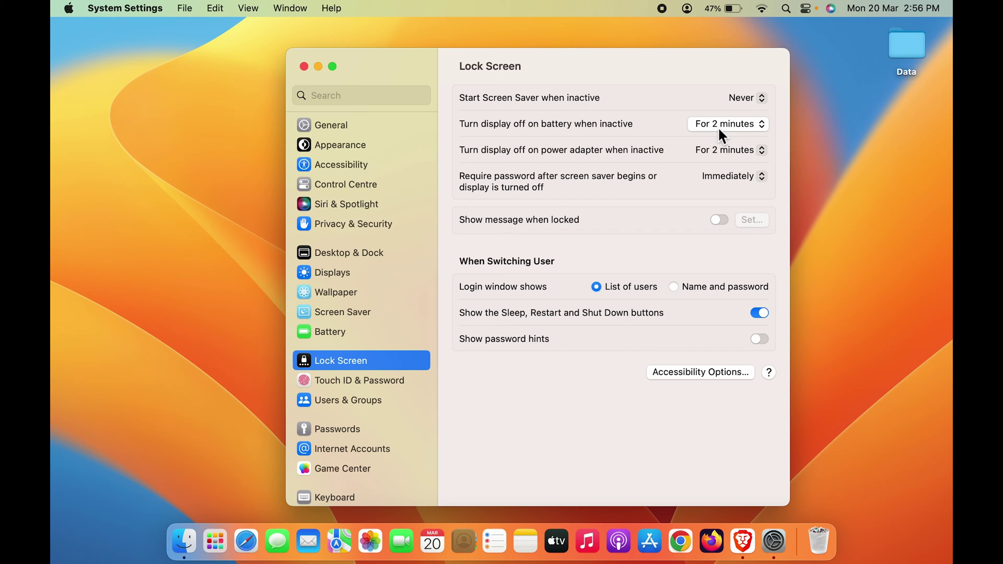
Step: Set 'Turn display off' on battery and on power adapter to Never, then minimize System Settings
left_click(763, 124)
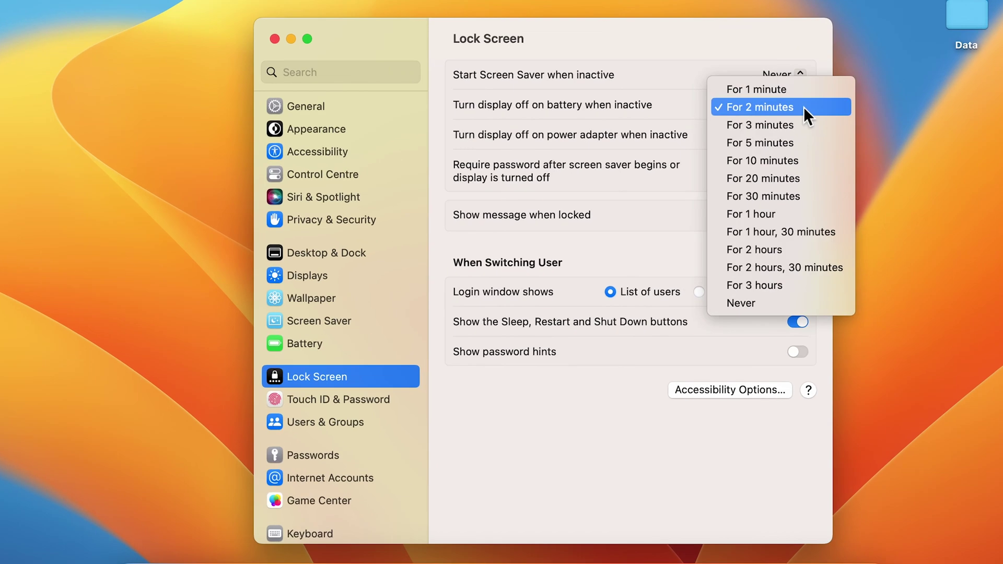
left_click(721, 296)
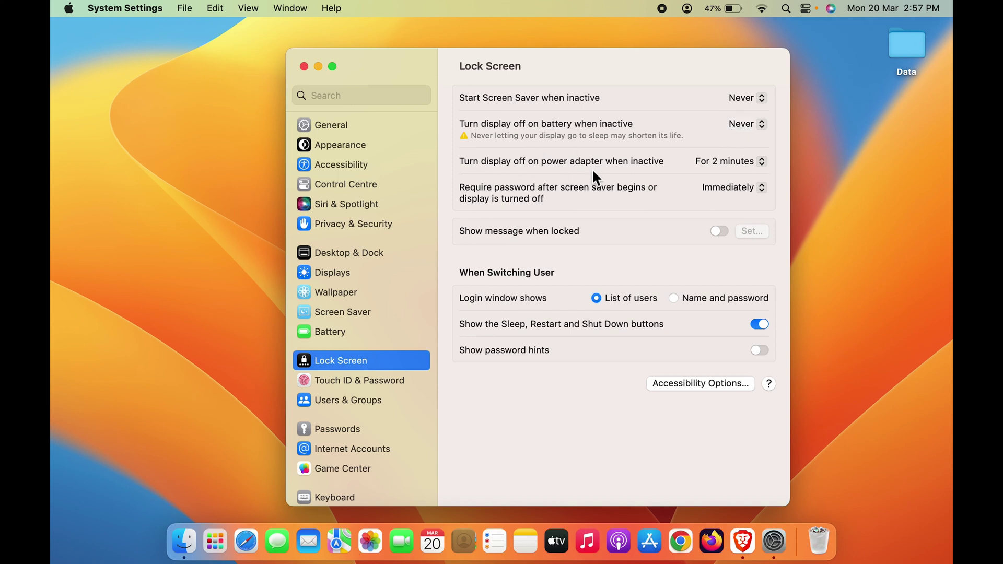
left_click(758, 161)
left_click(723, 333)
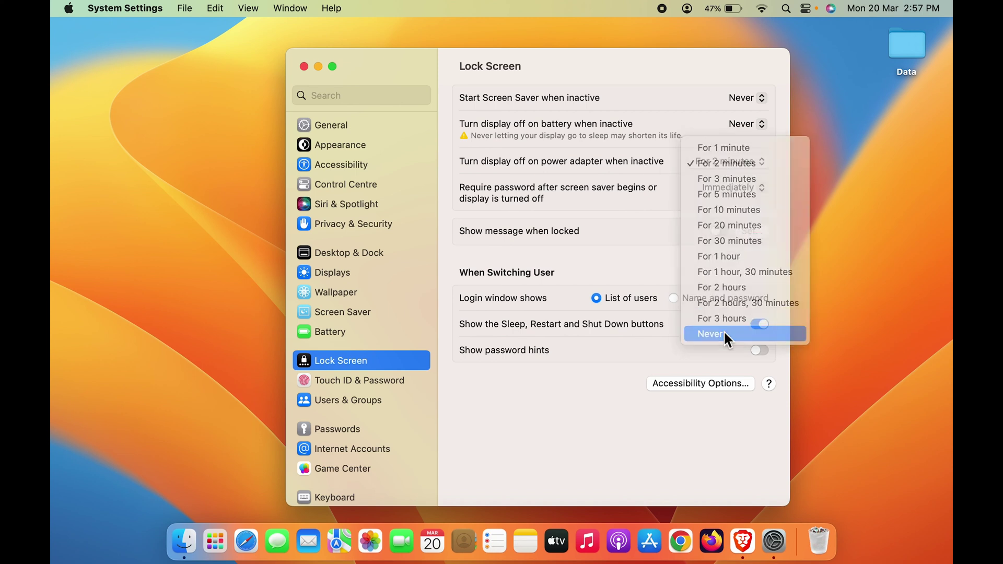
left_click(317, 65)
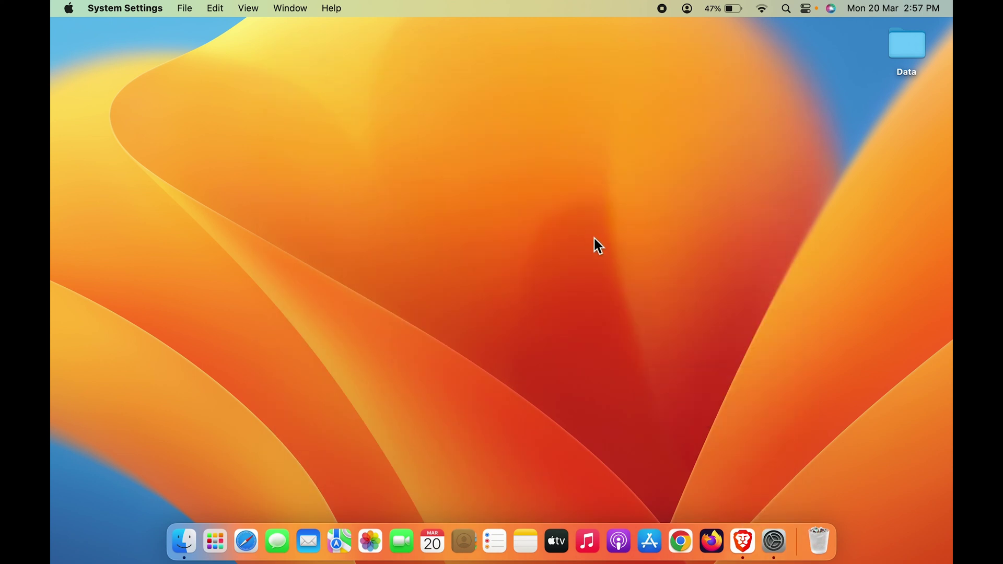